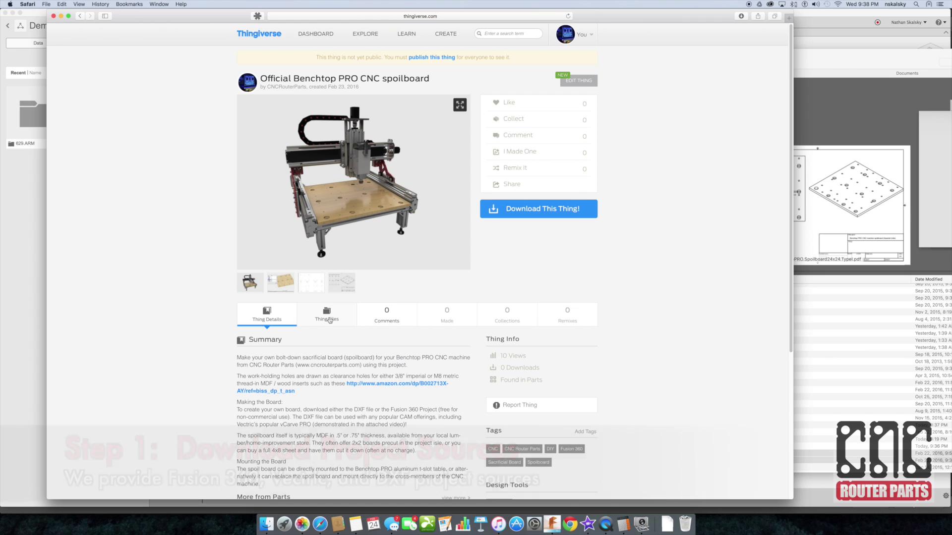
Step: Download CRP_BPRO_Spoilboard_v4.f3d from the Thing Files list and switch to Fusion 360
click(330, 319)
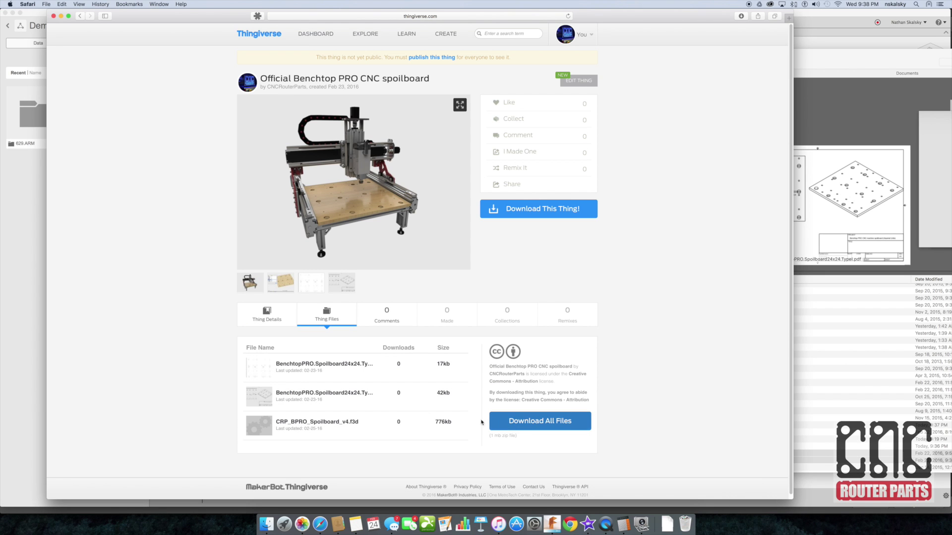
click(414, 425)
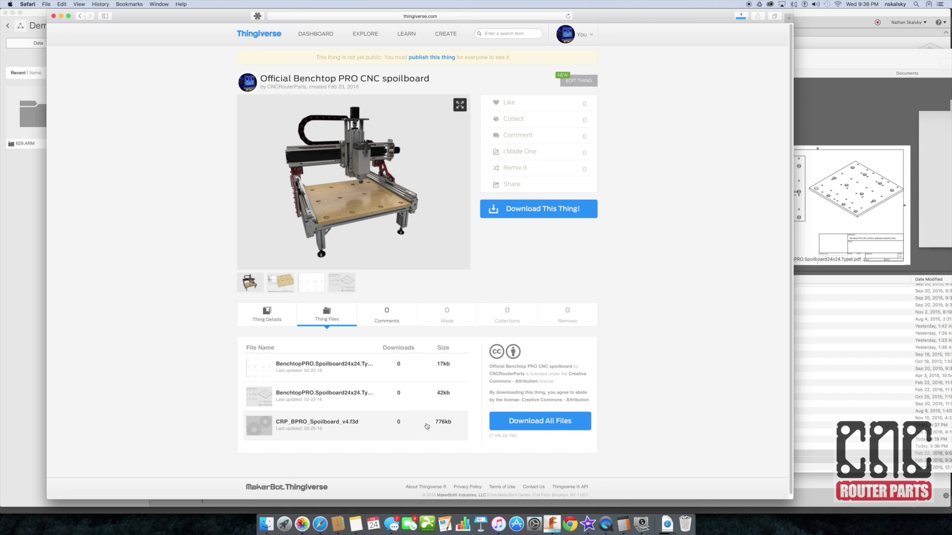
click(552, 523)
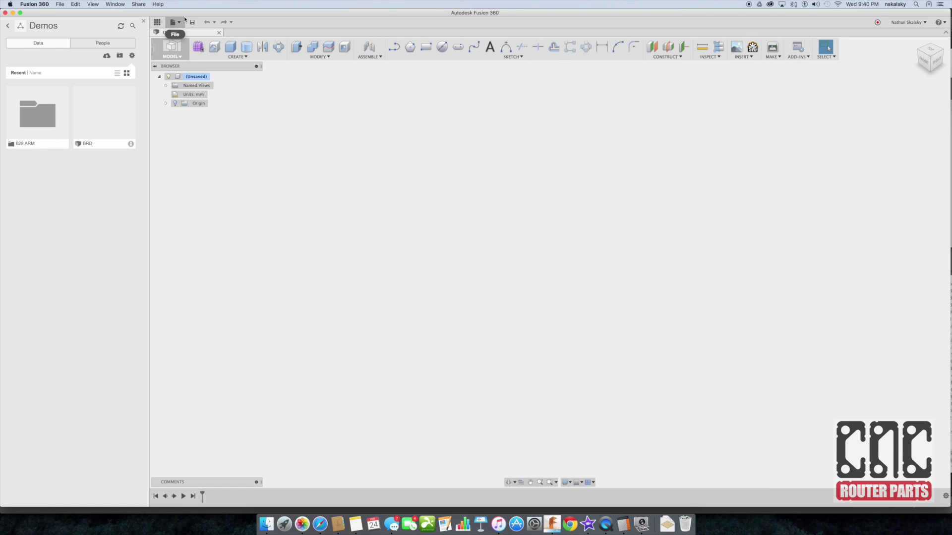
Step: Open CRP_BPRO_Spoilboard_v4.f3d as a new design from file
click(178, 21)
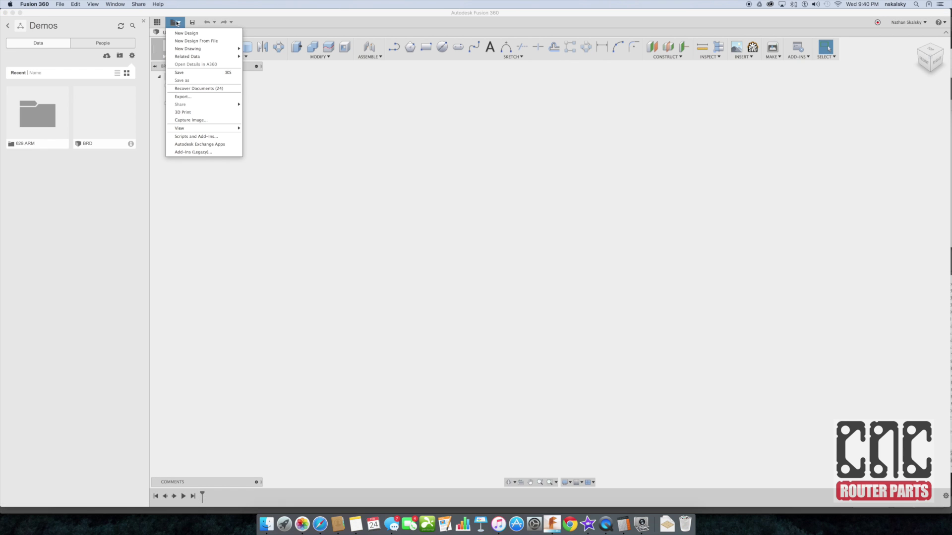
click(199, 40)
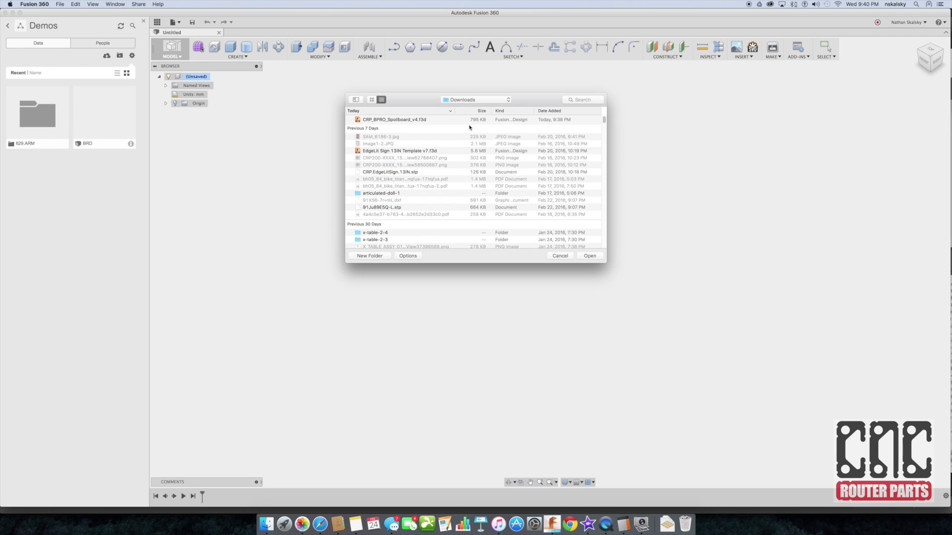
click(467, 121)
double_click(467, 121)
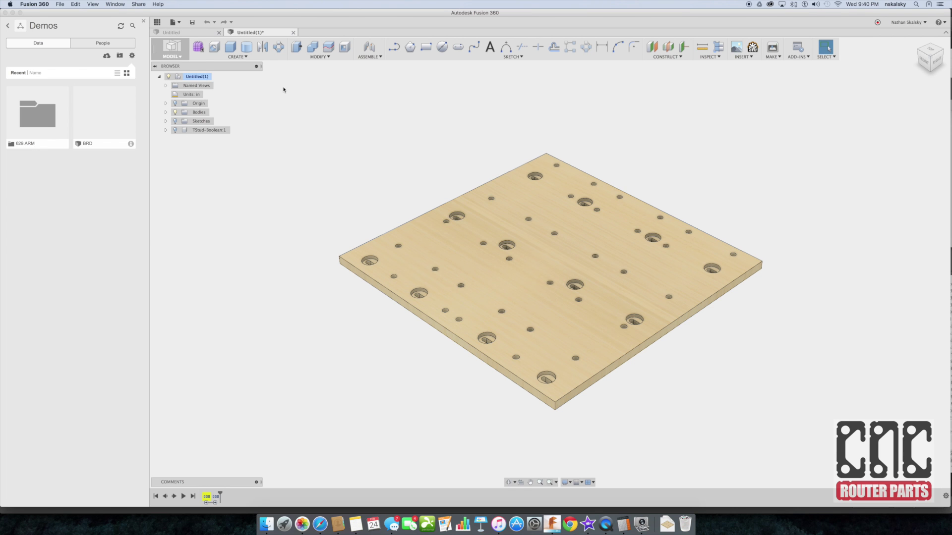
Step: Save the design as 'My Benchtop PRO Spoilboard' in the Demos project
click(192, 22)
text(M)
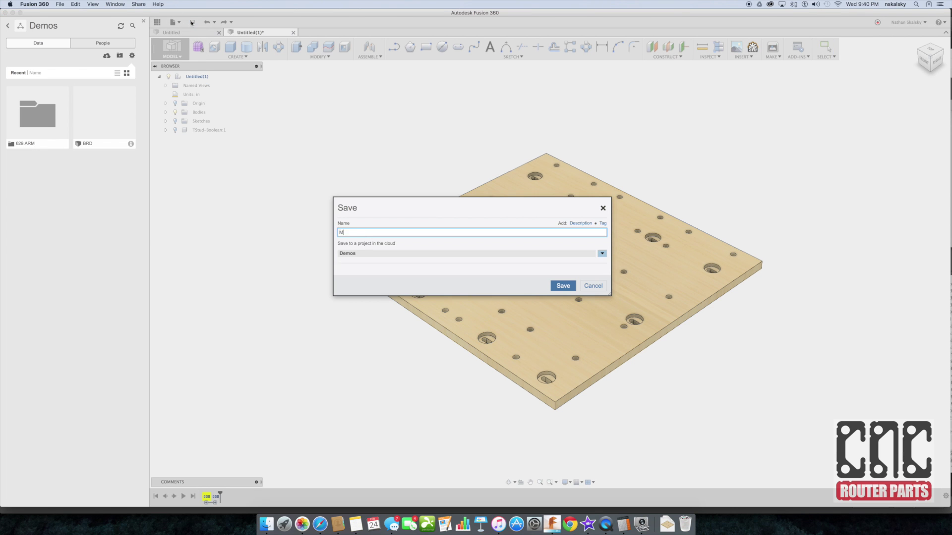
text(y Benchtop PRO Spoilboard)
key(Return)
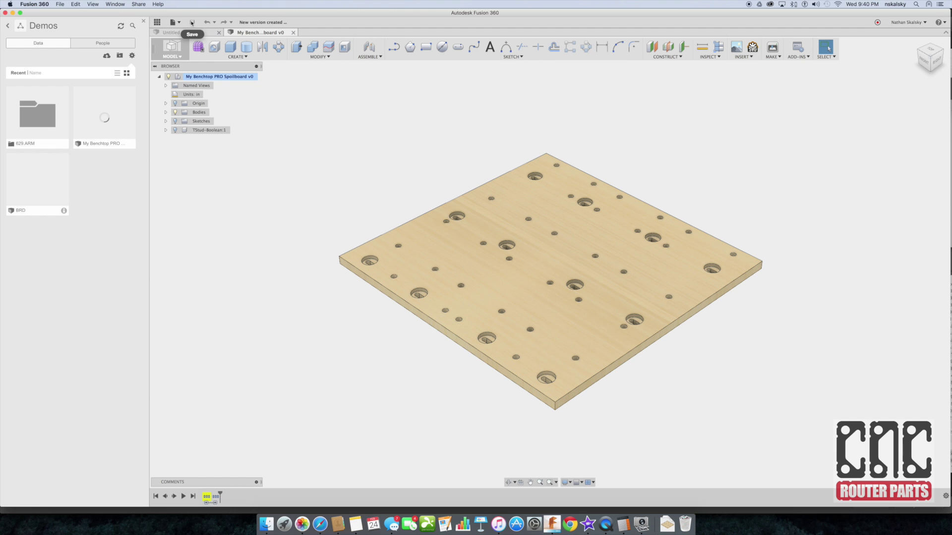
Step: Change the BoardThickness parameter expression from 0.75 in to 0.5 in
shift+middle_drag(457, 176, 505, 194)
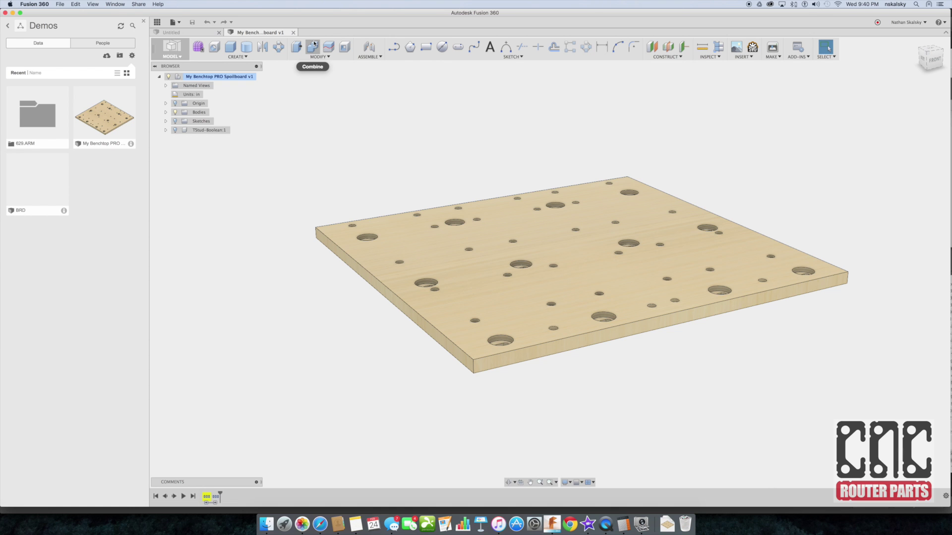
click(320, 57)
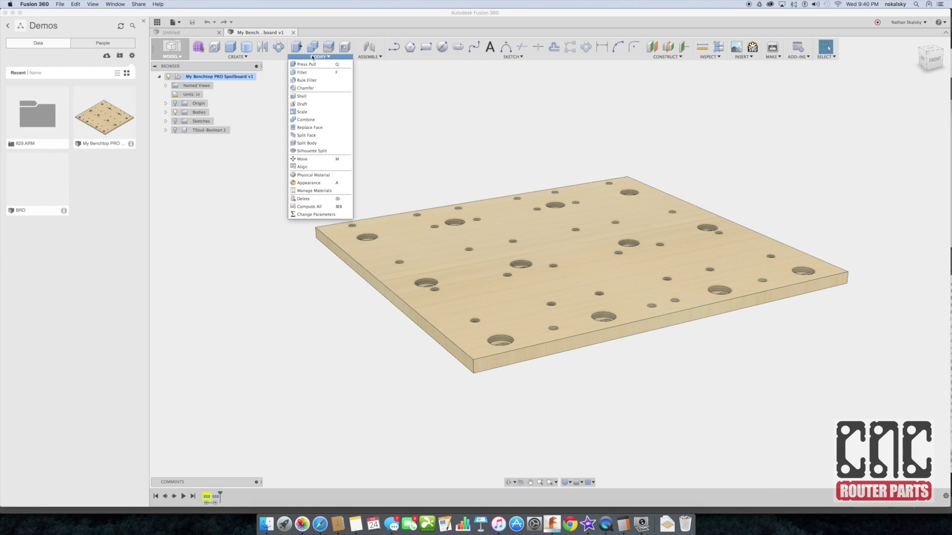
click(326, 214)
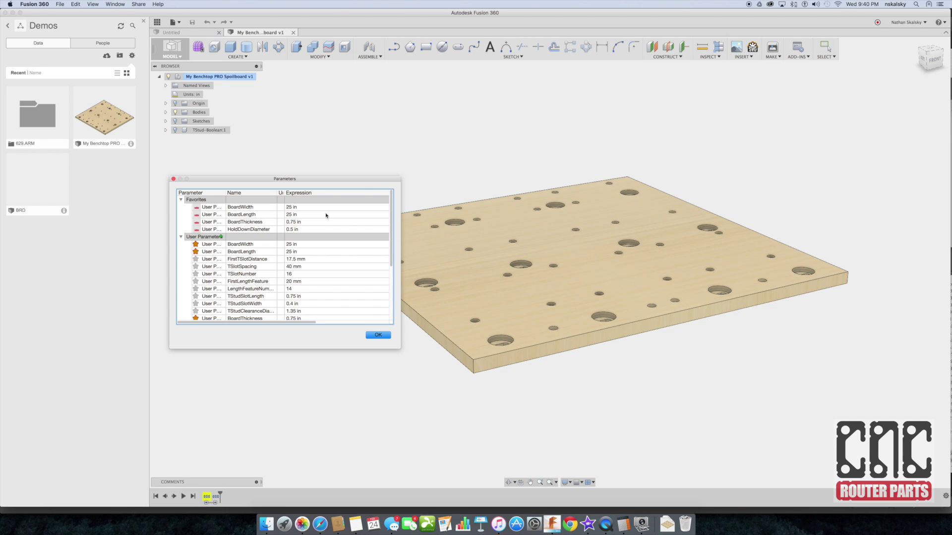
double_click(297, 222)
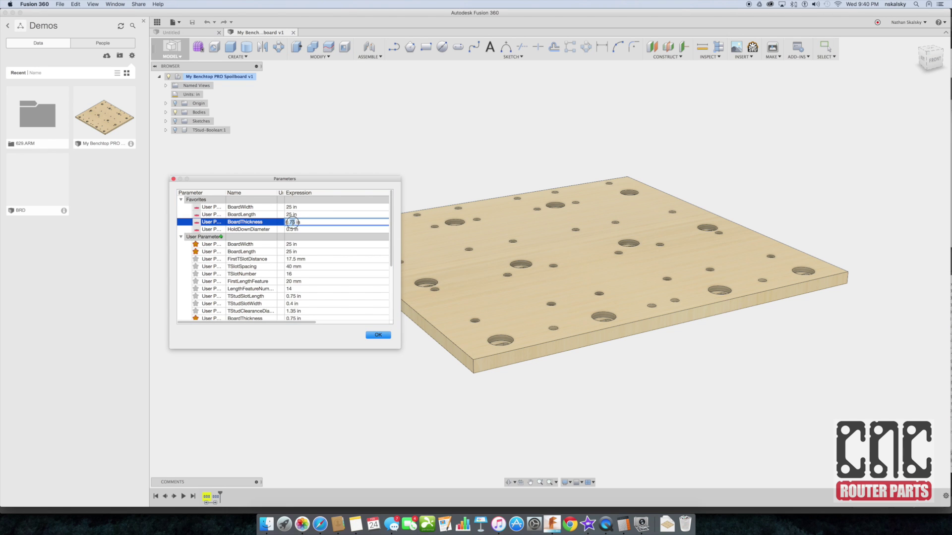
text(0.5)
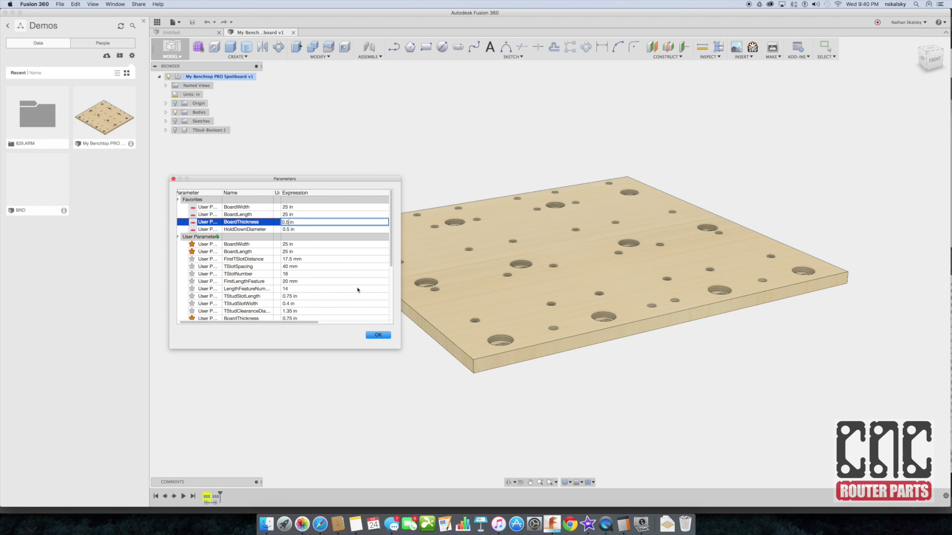
click(381, 334)
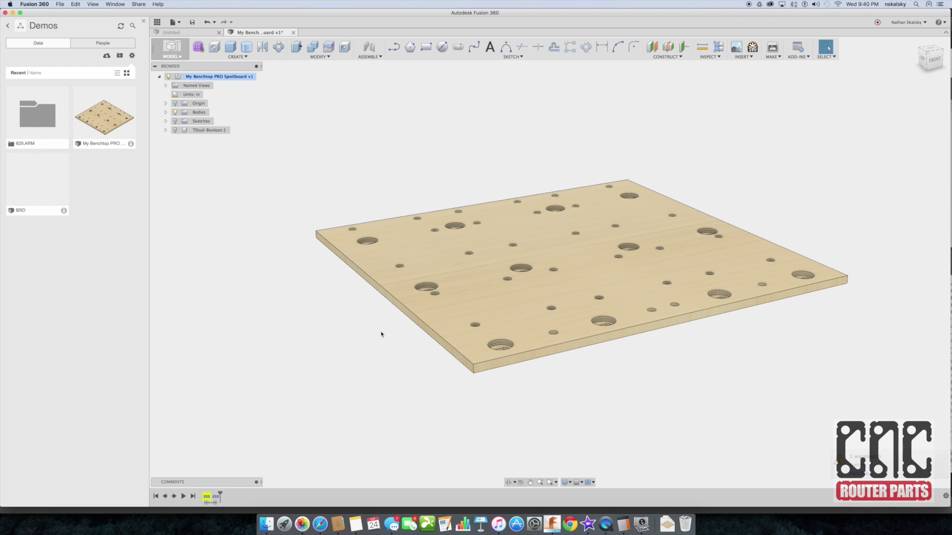
click(171, 50)
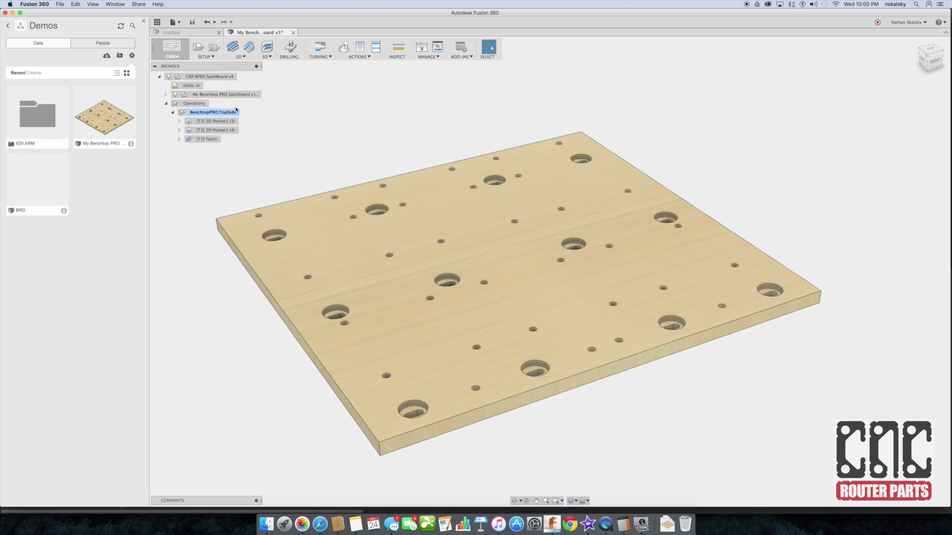
Step: Open the BenchtopPRO.TopSide setup for editing
right_click(237, 111)
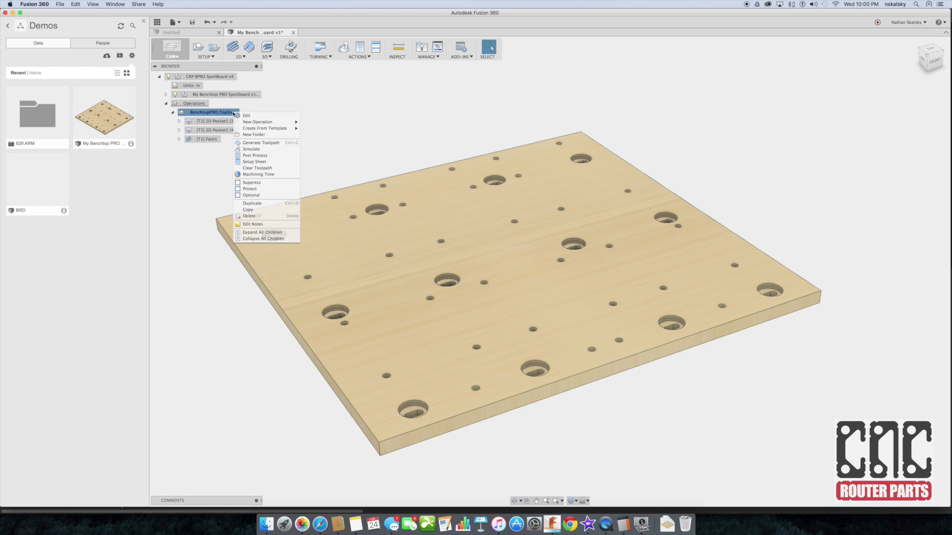
click(236, 112)
right_click(238, 114)
click(250, 118)
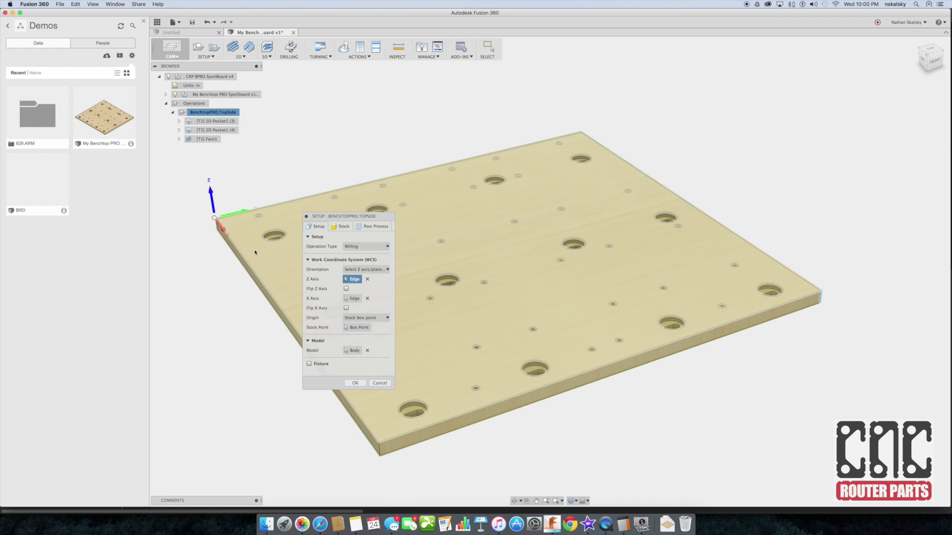
Step: Check the stock settings, set the board's front edge as the X axis, and accept the setup
mouse_move(257, 248)
shift+middle_down()
mouse_move(296, 235)
mouse_move(249, 240)
mouse_move(251, 230)
mouse_move(266, 254)
shift+middle_up()
scroll(208, 234, up, 5)
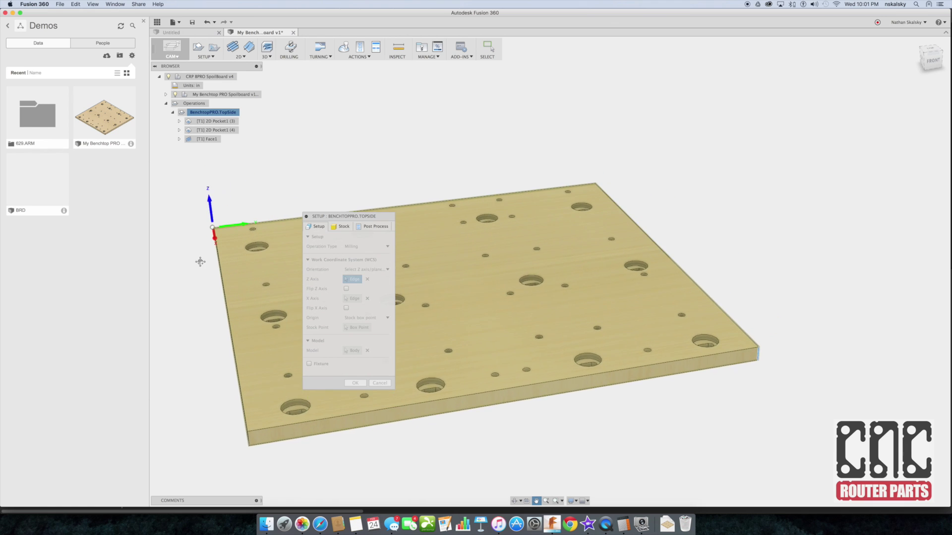
scroll(203, 222, up, 2)
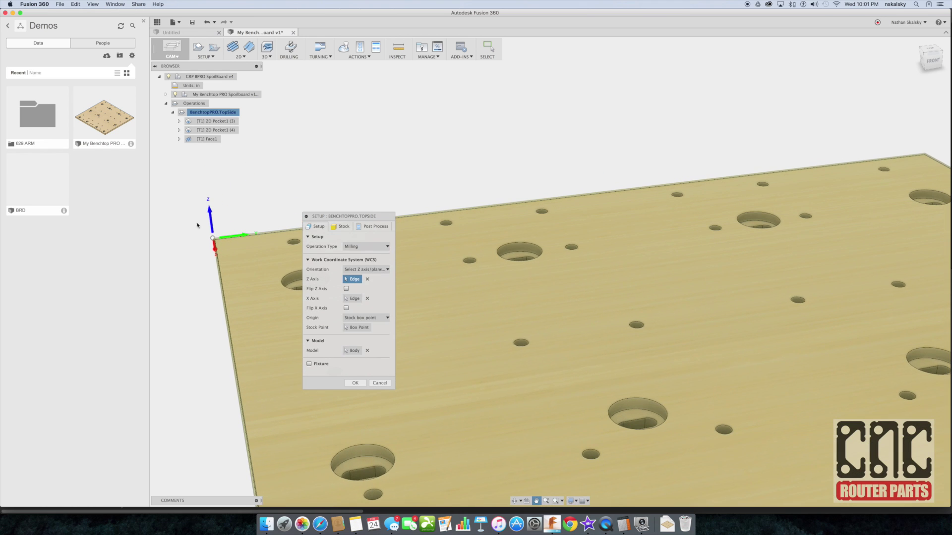
click(340, 227)
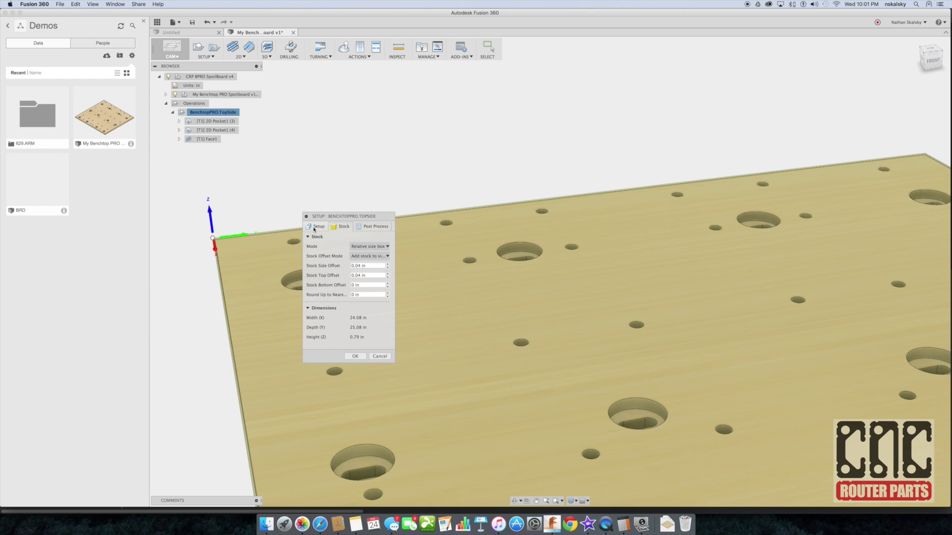
click(315, 226)
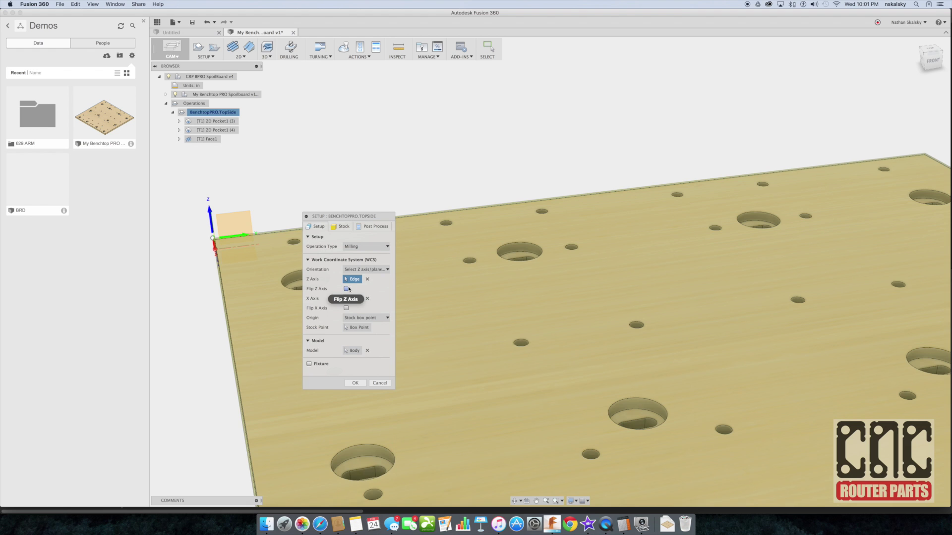
scroll(479, 277, down, 4)
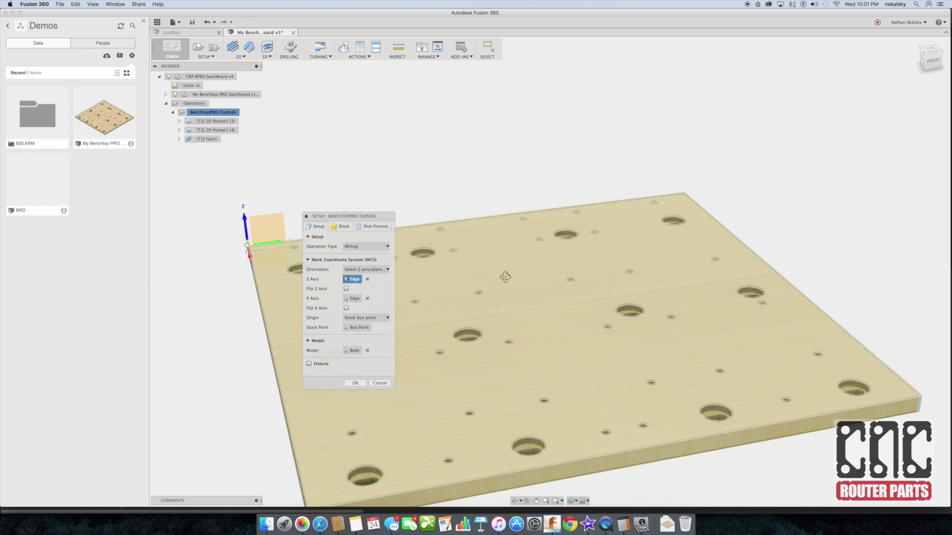
mouse_move(504, 273)
shift+middle_down()
mouse_move(521, 268)
mouse_move(509, 272)
shift+middle_up()
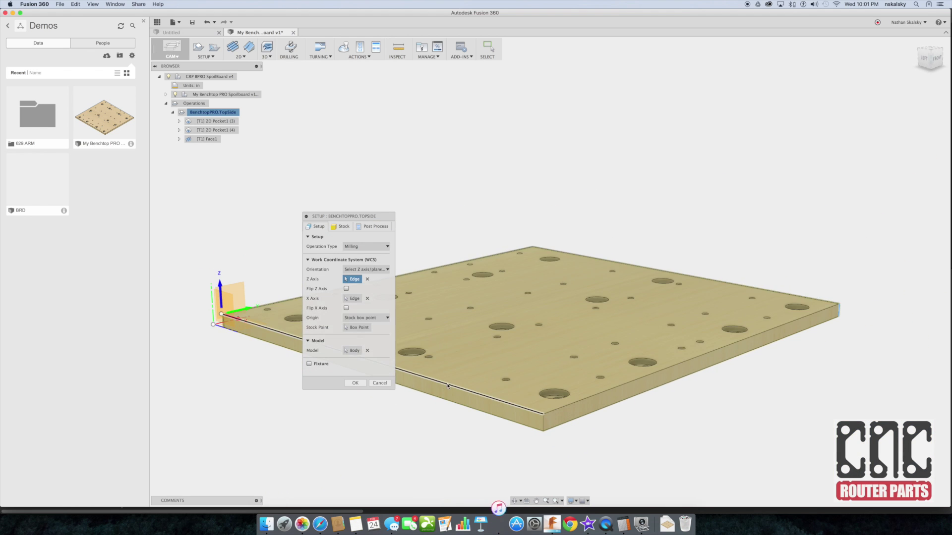
click(456, 389)
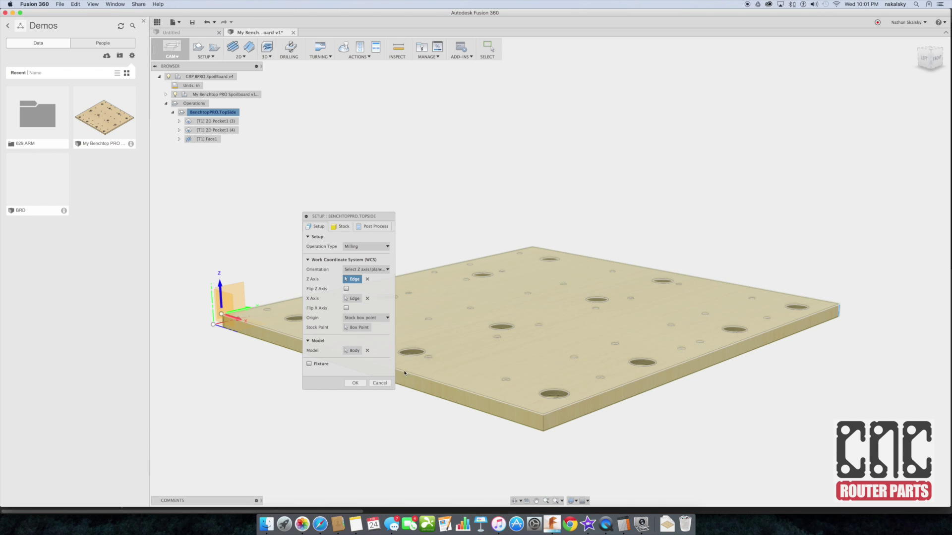
click(355, 383)
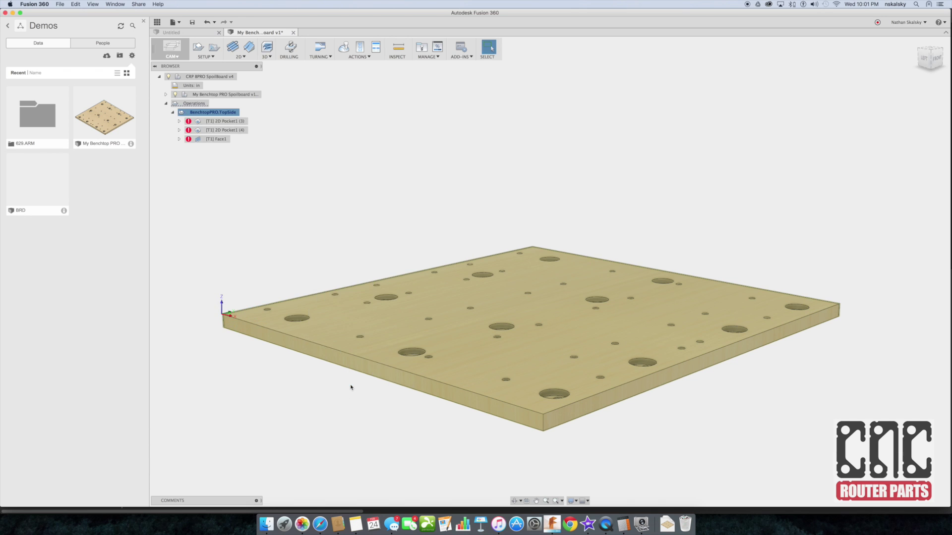
Step: Review 2D Pocket1 (3)'s 24 pocket chains and 20000 rpm feeds, then regenerate its toolpath
click(231, 122)
right_click(231, 124)
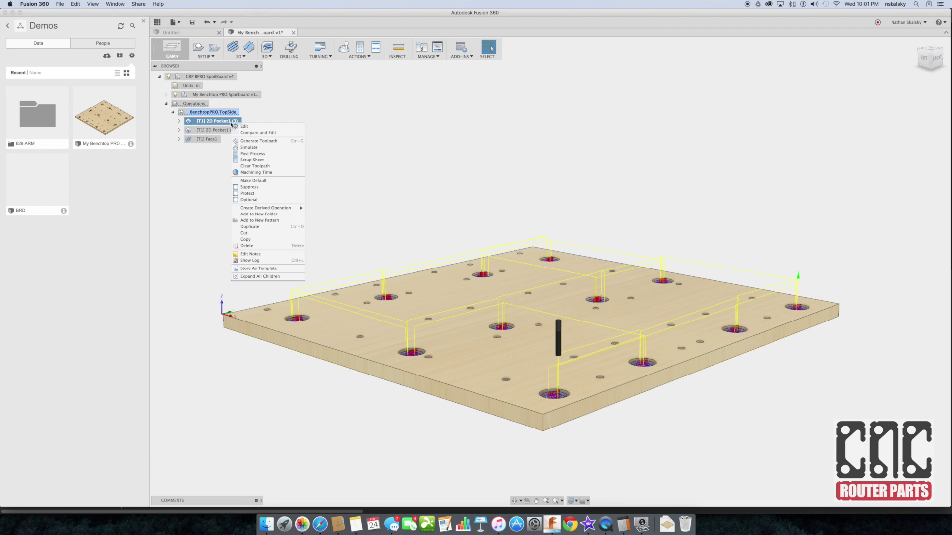
click(242, 127)
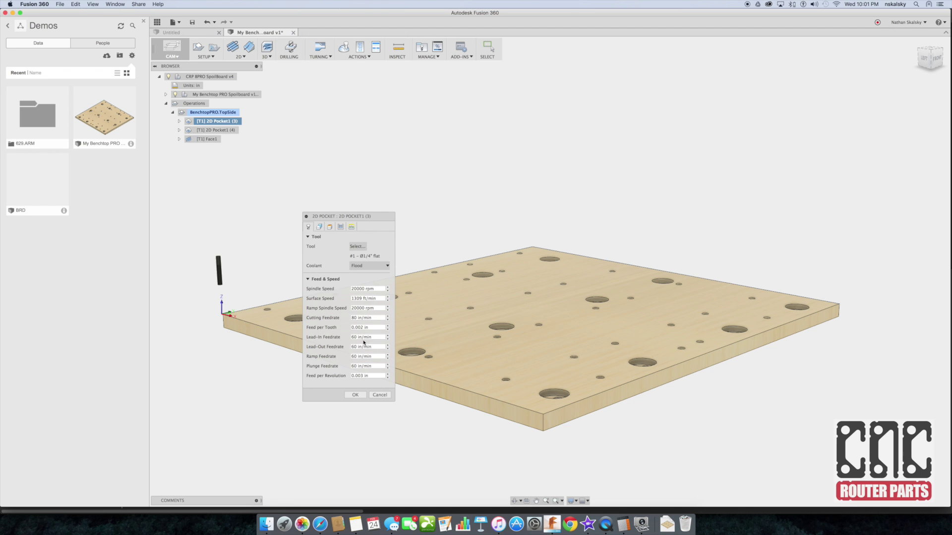
click(319, 226)
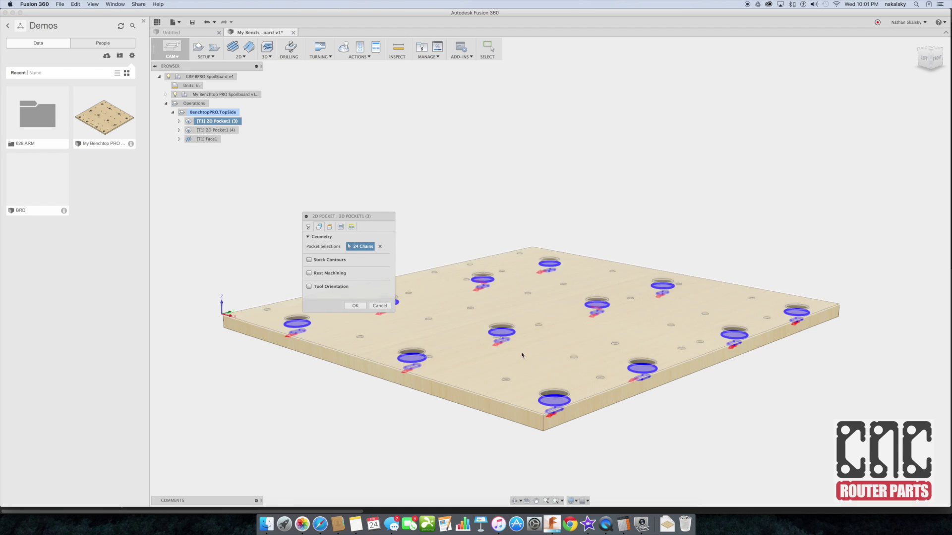
shift+middle_drag(733, 389, 717, 397)
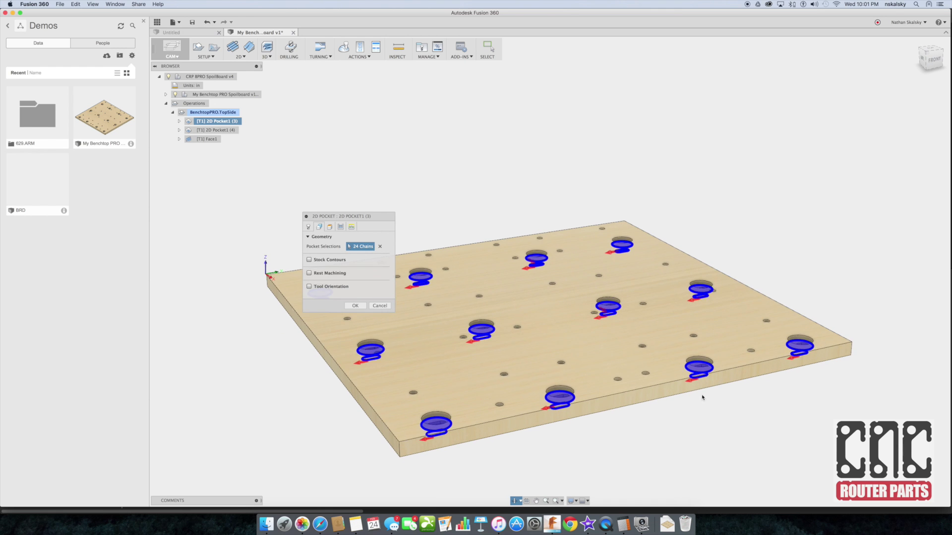
click(355, 306)
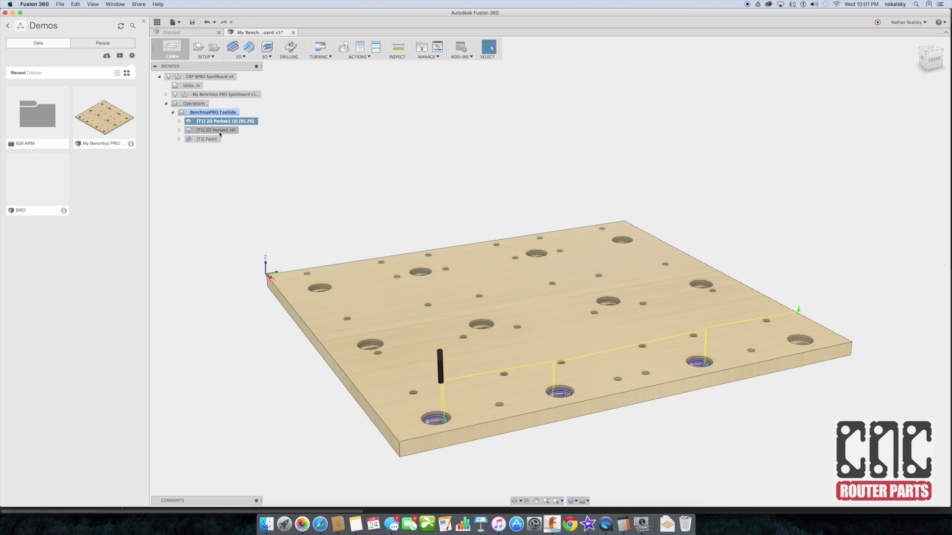
right_click(220, 131)
Step: Review 2D Pocket1 (4)'s pocket selections and 20000 rpm tool feeds, then regenerate it
click(243, 137)
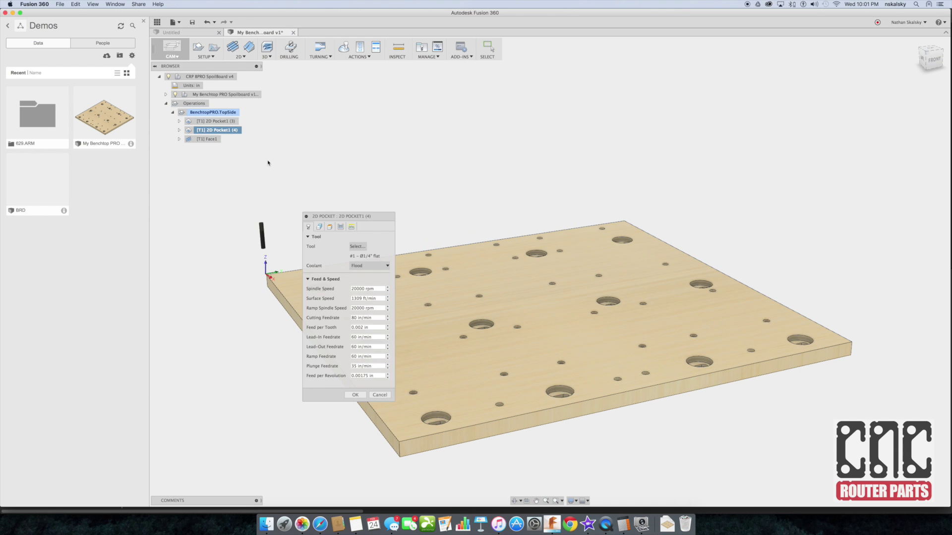
click(319, 226)
drag(326, 221, 308, 132)
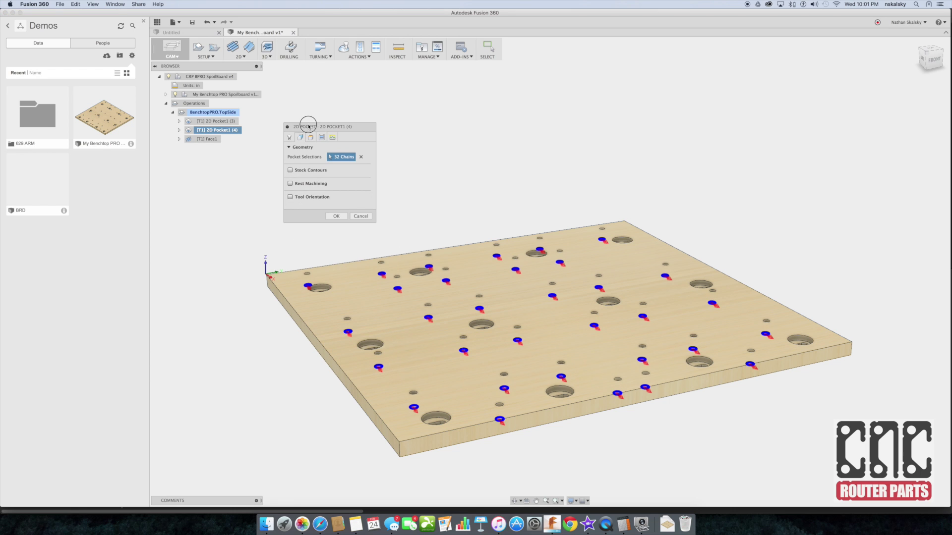
click(289, 138)
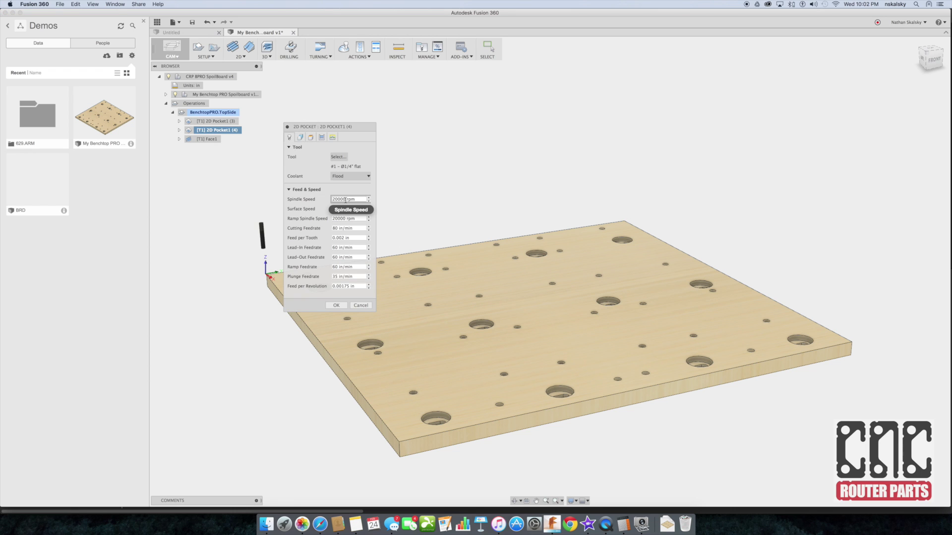
click(337, 305)
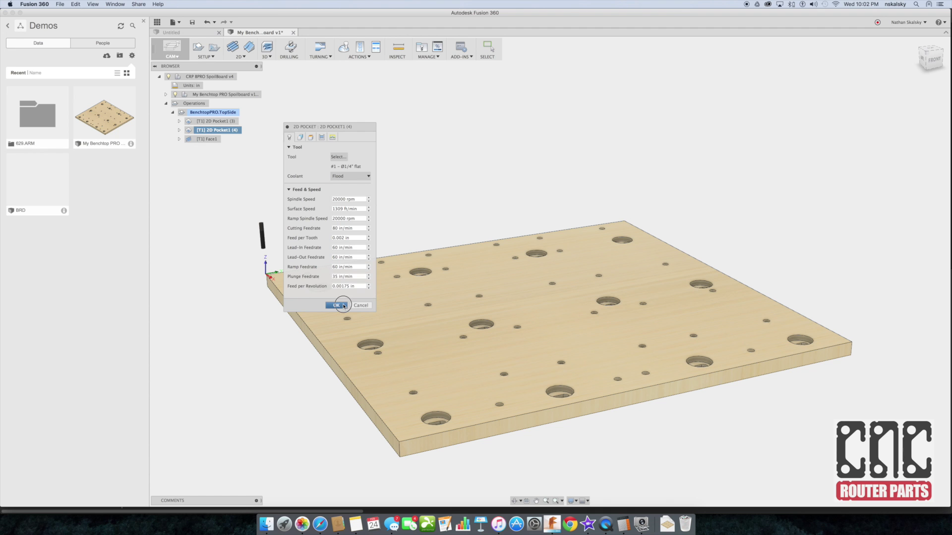
Step: Accept Face1's 15000 rpm facing toolpath covering the whole board
click(209, 140)
right_click(209, 141)
click(217, 143)
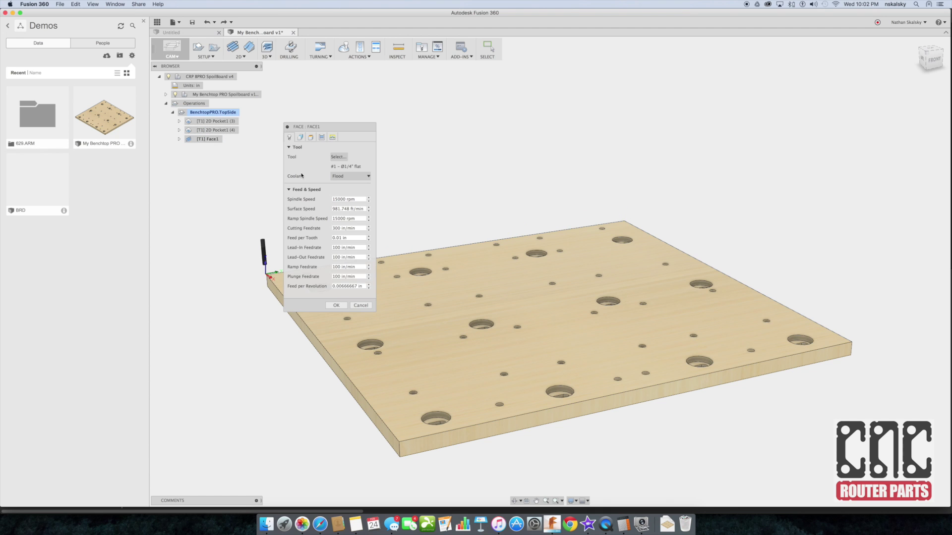
click(337, 305)
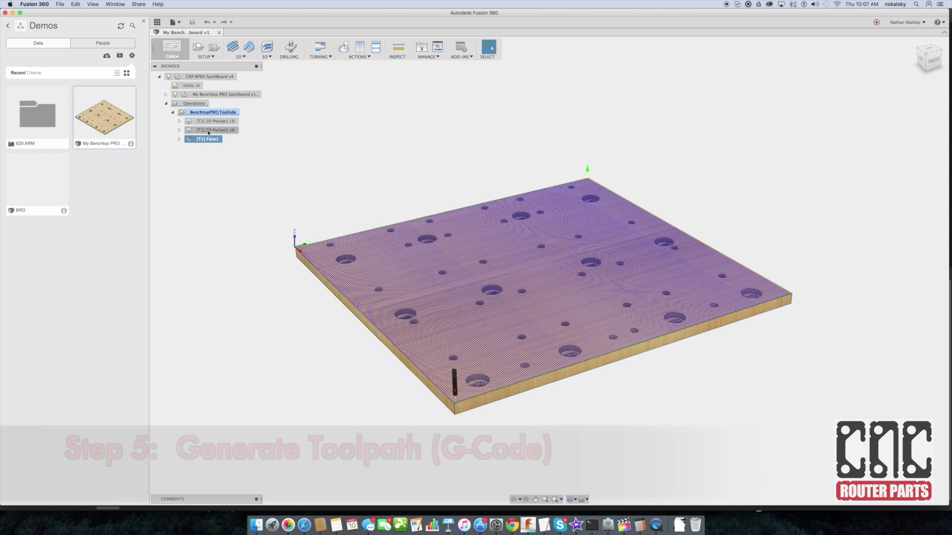
click(208, 129)
shift+click(208, 121)
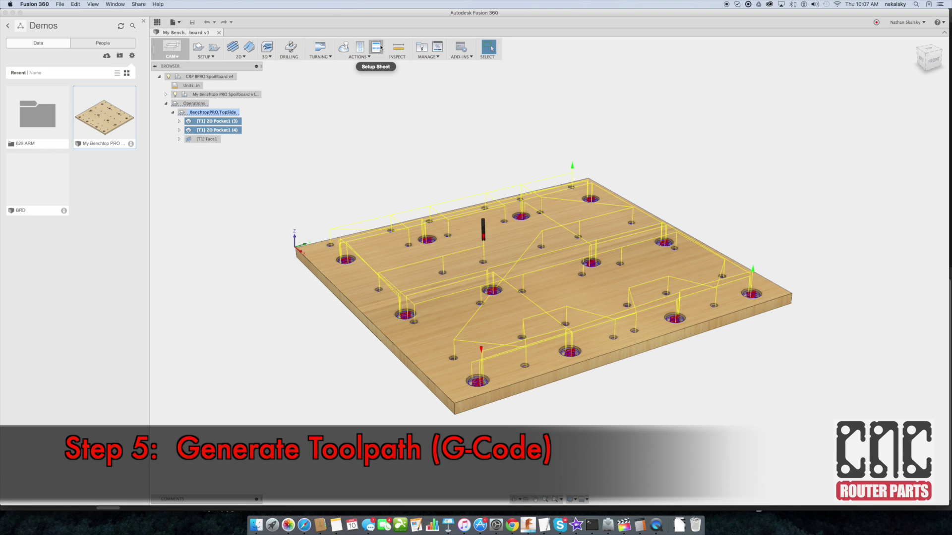
Step: Post both pocket operations with cncrouterparts.cps as BenchtopPRO.24x24.Spoilboard.Dot24Flat.all
click(360, 47)
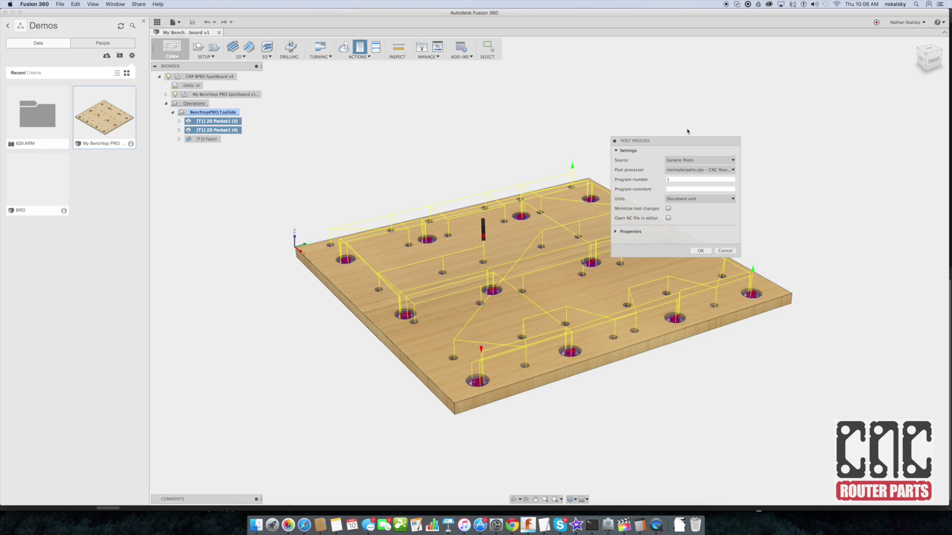
click(709, 170)
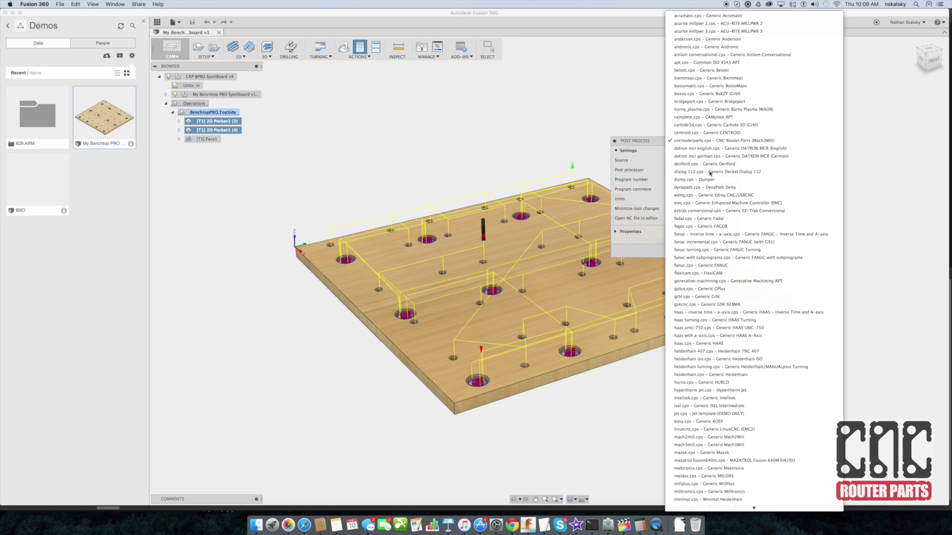
click(723, 143)
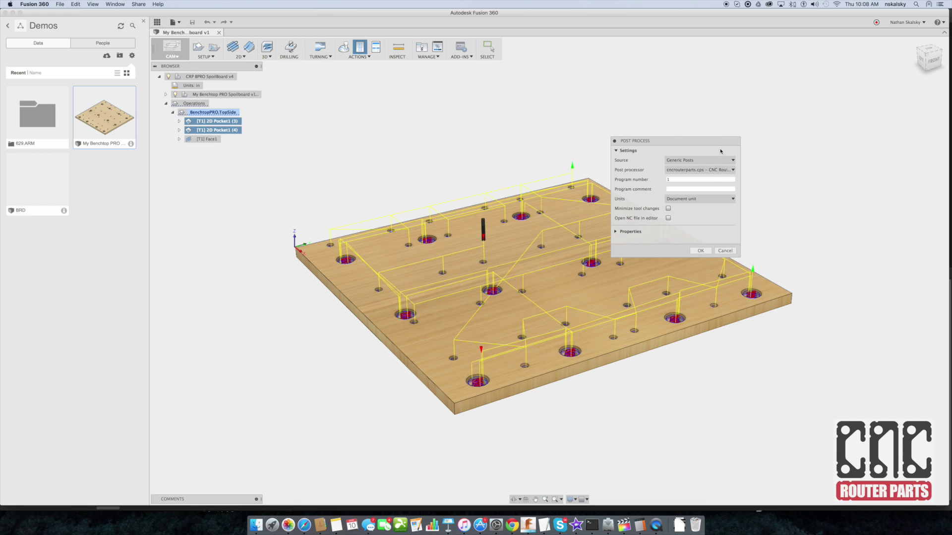
click(701, 250)
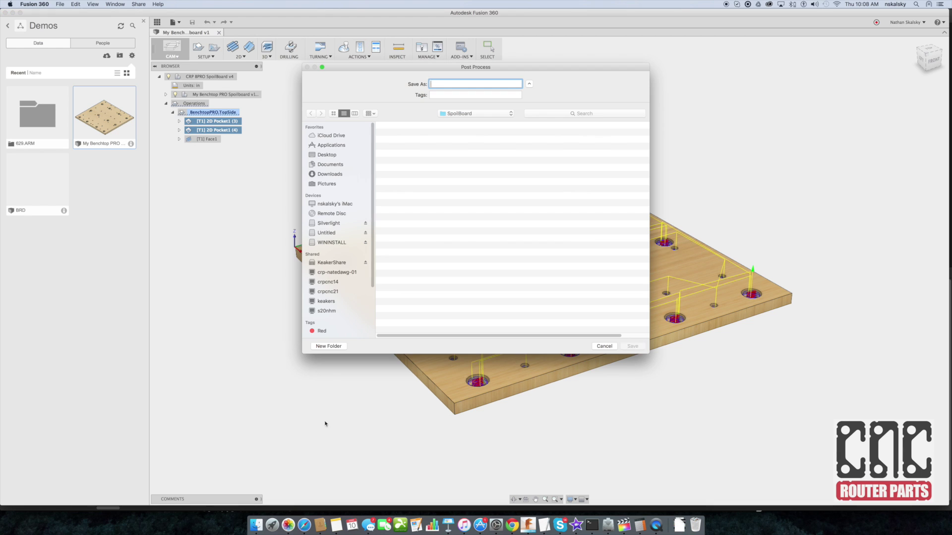
text(BenchtopPRO.24x24.Spoilboard.Dot)
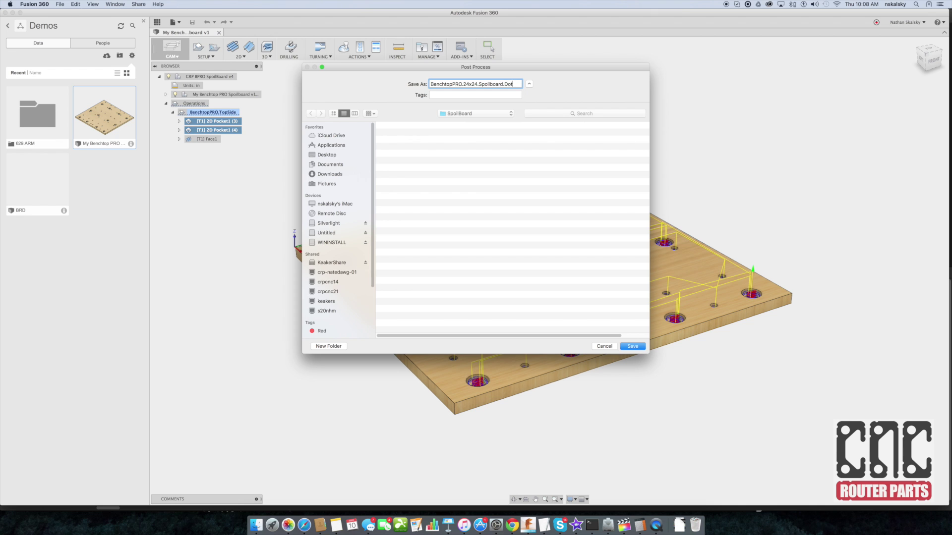
text(24Flat.all.tap)
key(Return)
Step: Post Face1, naming its output after the existing spoilboard G-code file
click(207, 138)
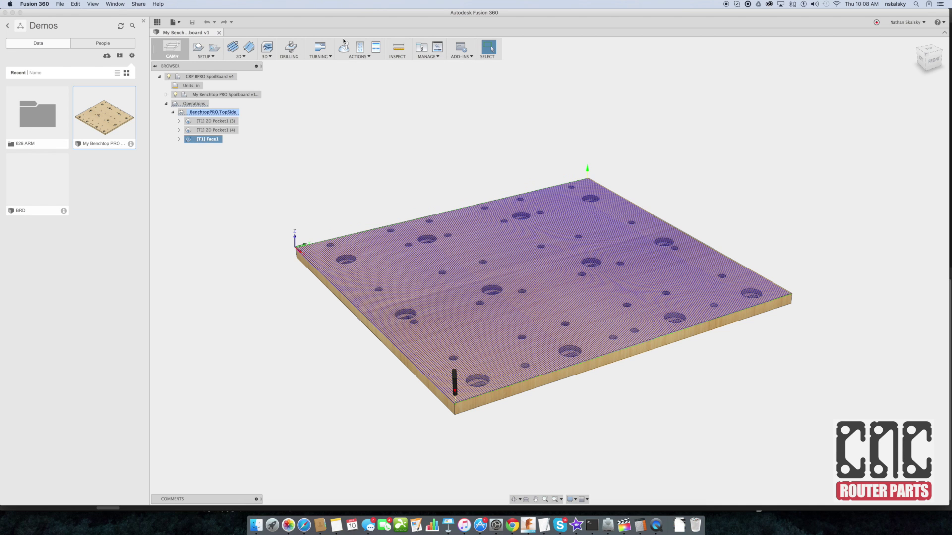
click(360, 47)
key(Return)
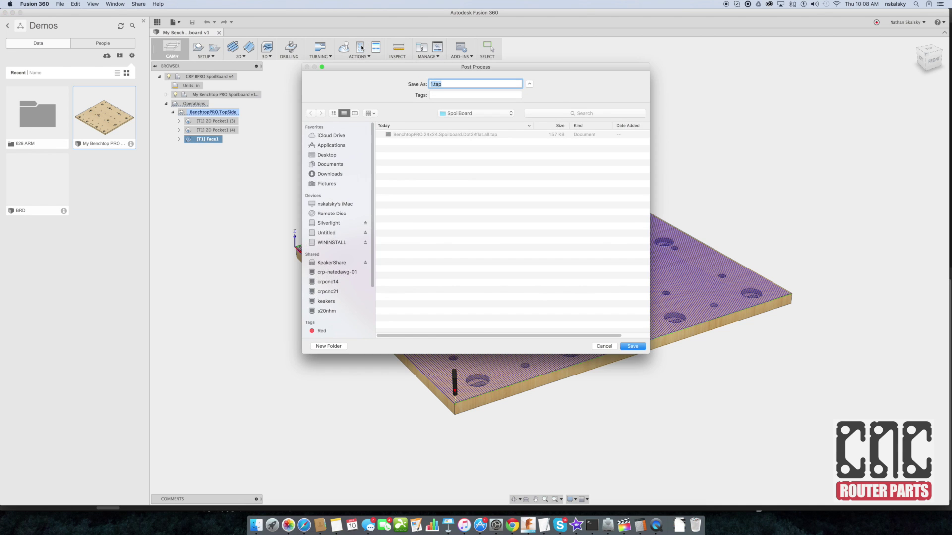
click(413, 134)
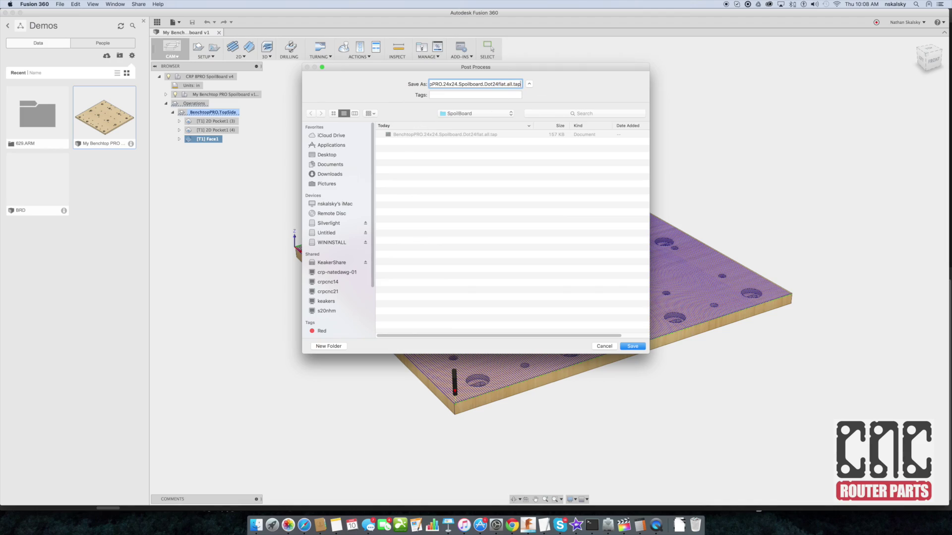